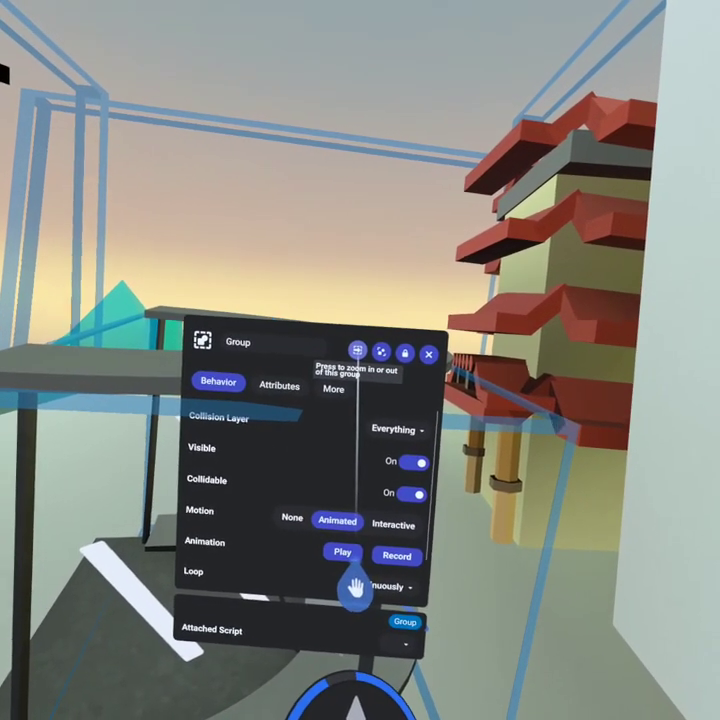
- Zoom into the elevator group to edit its parts, and close the group's properties
click(359, 352)
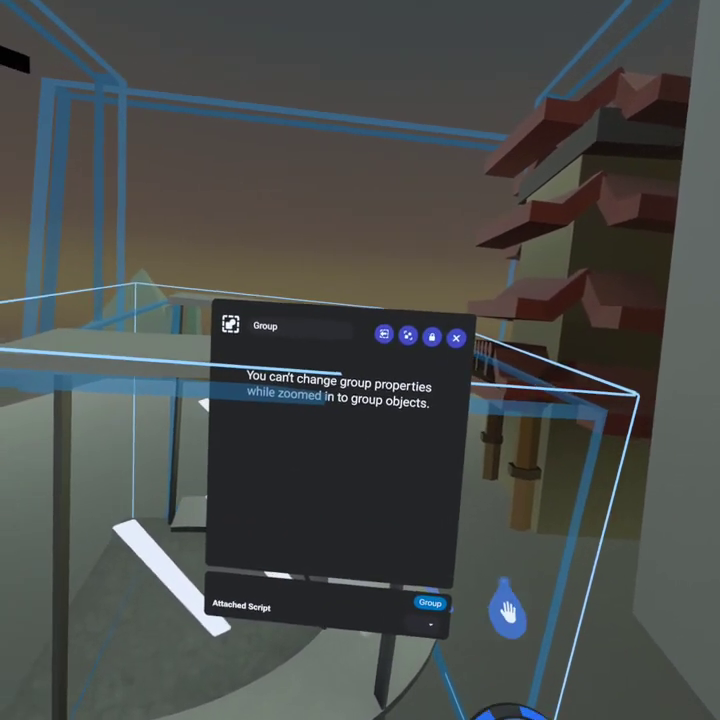
click(402, 341)
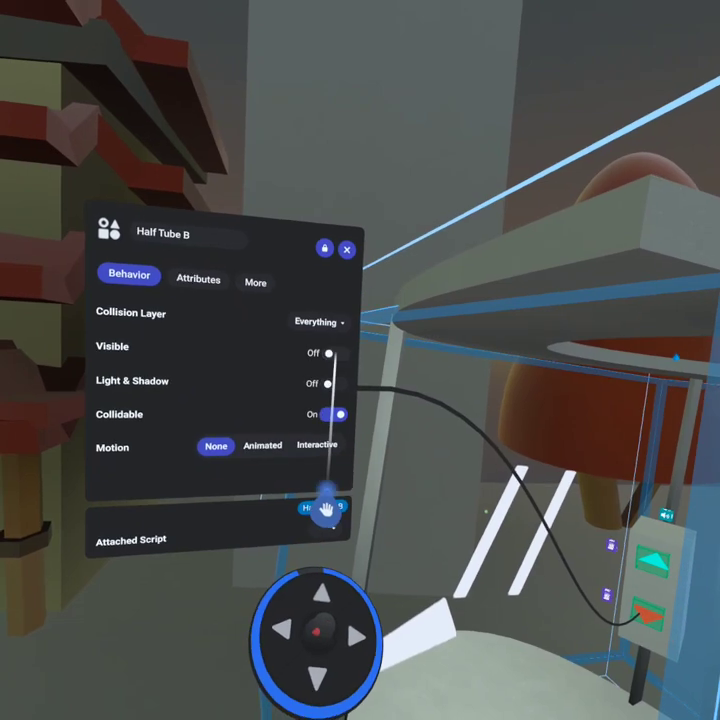
- Switch on Light & Shadow in Half Tube B's Behavior settings
click(328, 383)
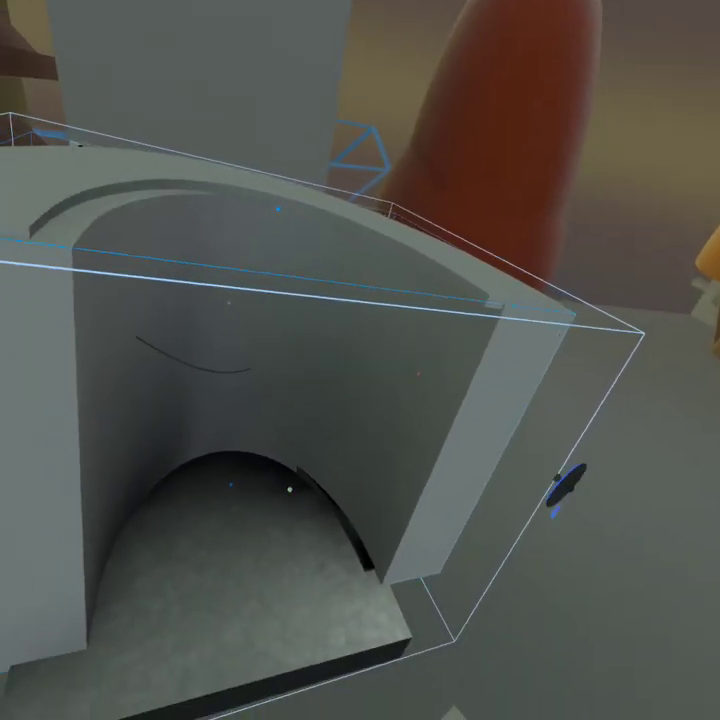
- Place a curved half-tube shape from Build > Shapes beside the elevator and release it
key(Escape)
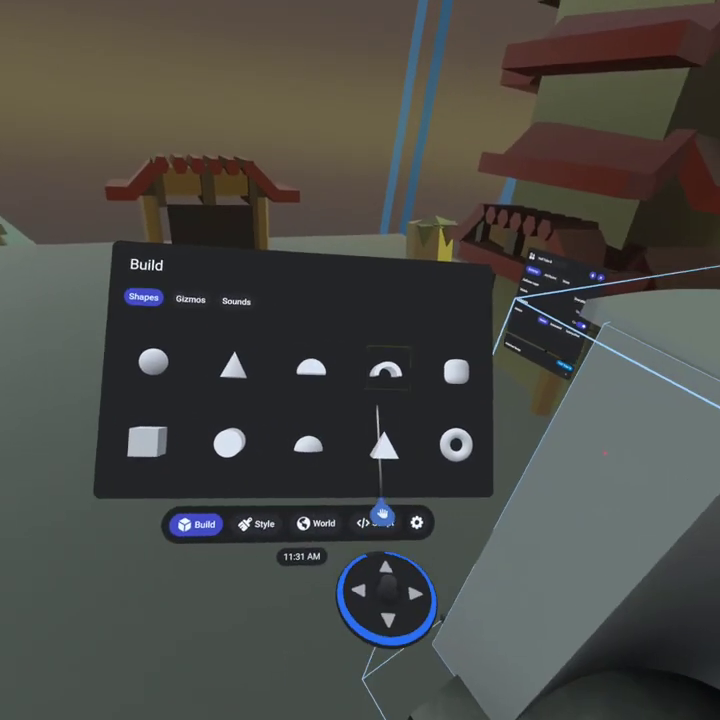
drag(340, 382, 306, 410)
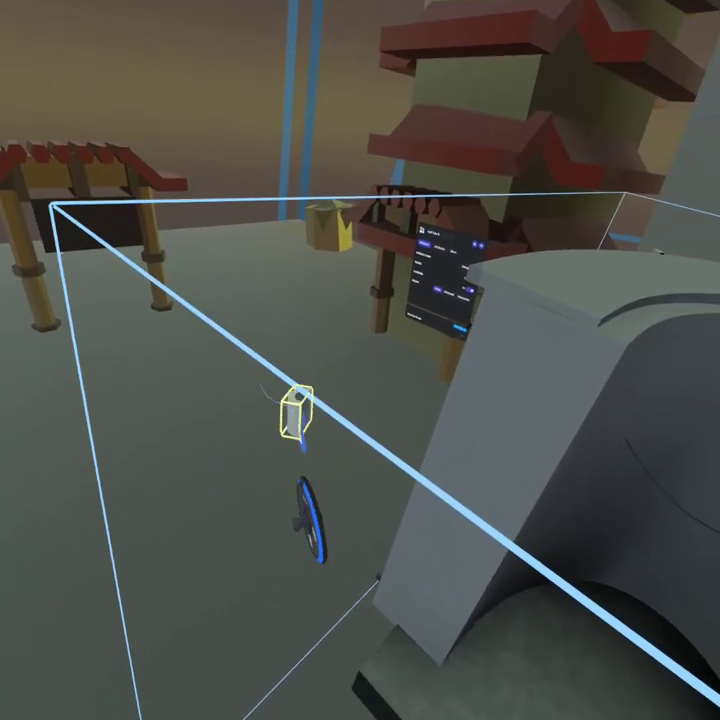
drag(303, 370, 312, 418)
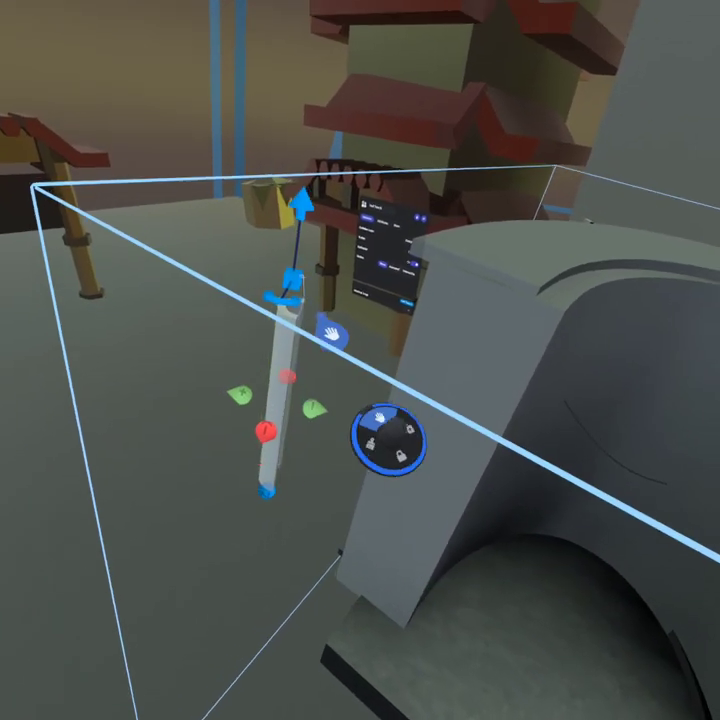
click(305, 376)
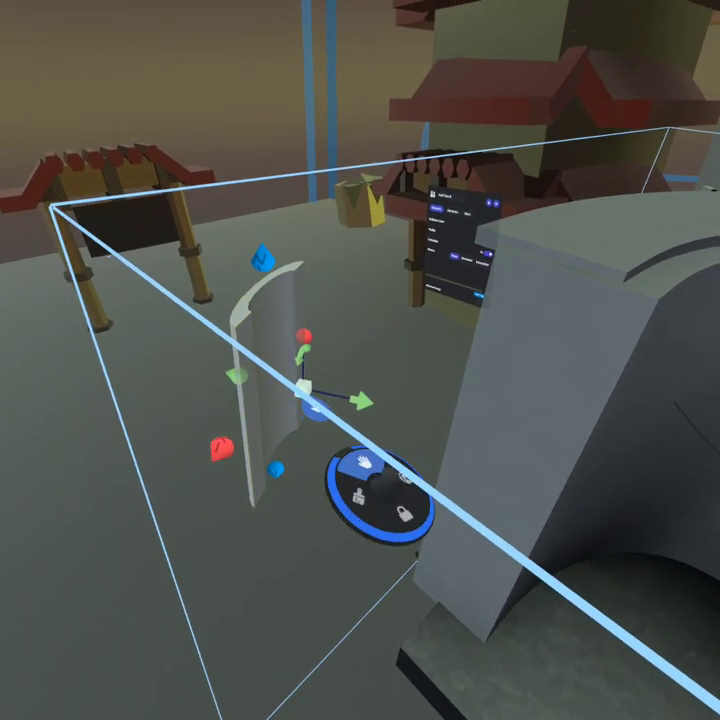
click(315, 408)
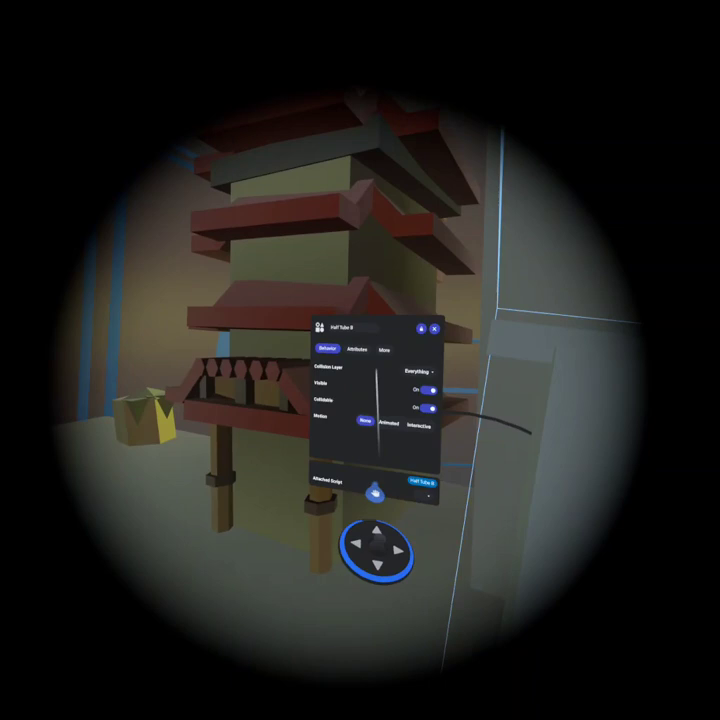
key(Escape)
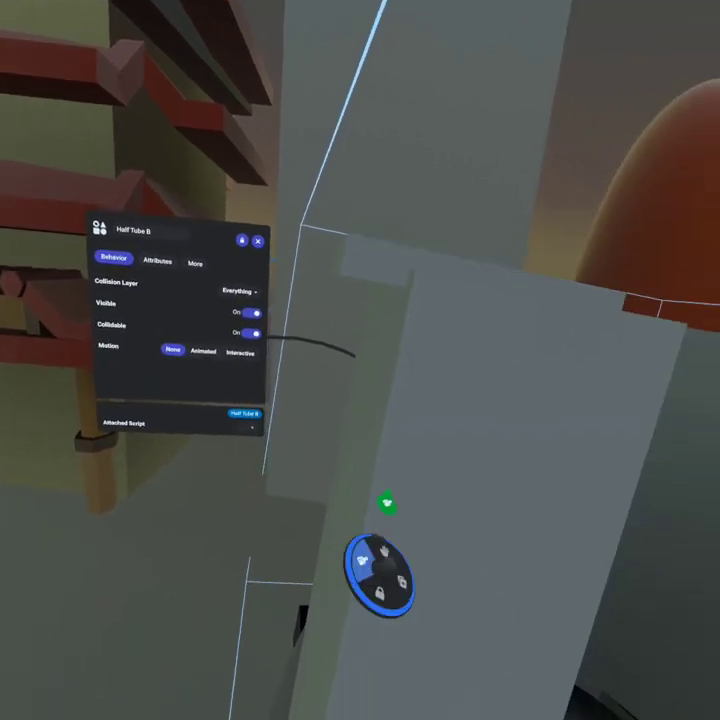
- Paint the elevator's grey half-tube wall green using the Style palette
click(360, 500)
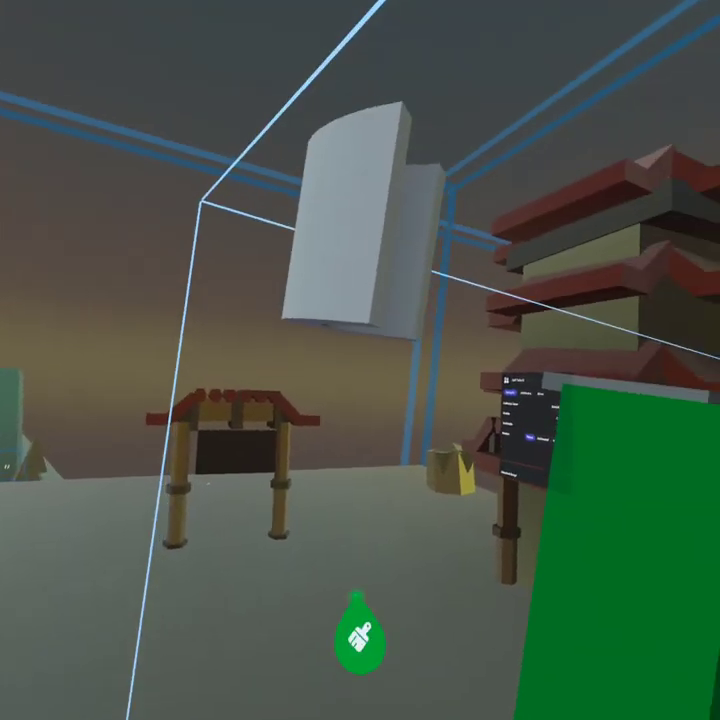
click(317, 405)
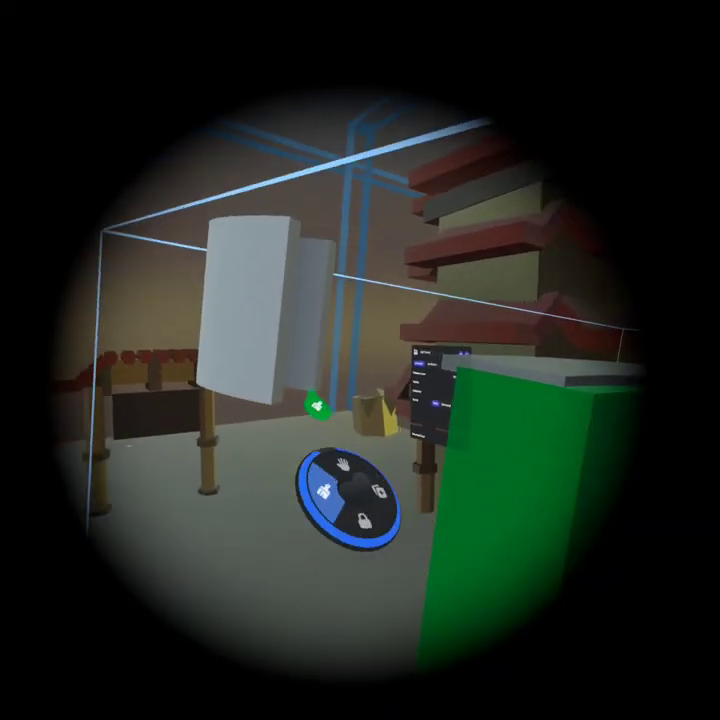
click(298, 375)
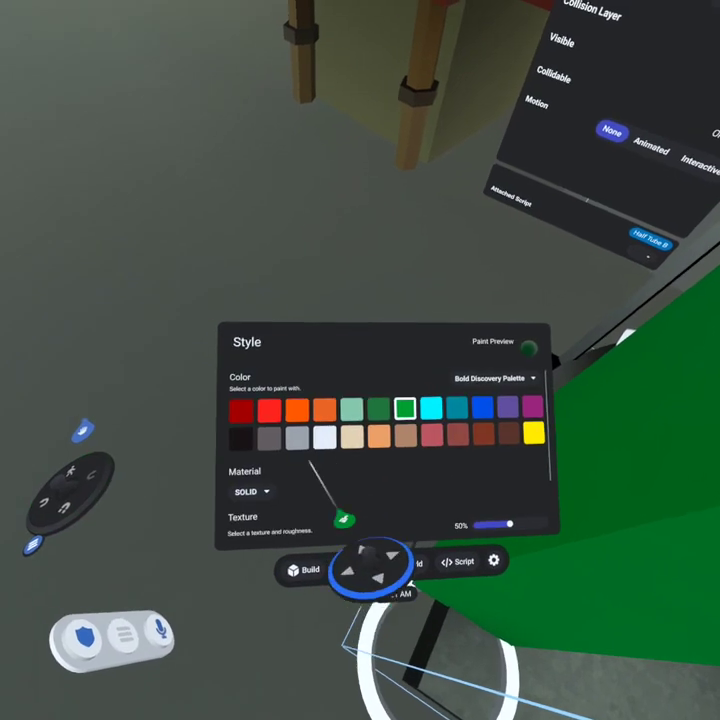
- Switch the paint colour to orange and paint the dark edge piece
click(297, 410)
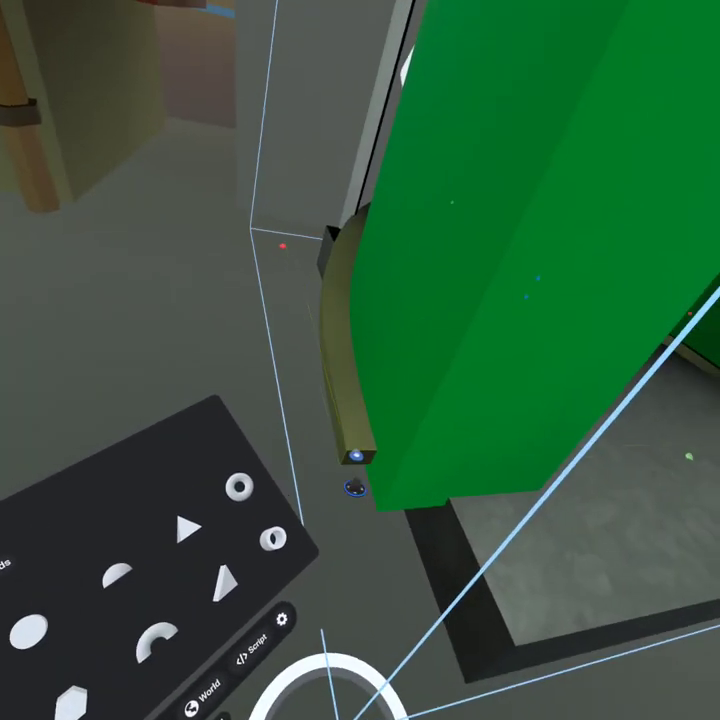
click(342, 421)
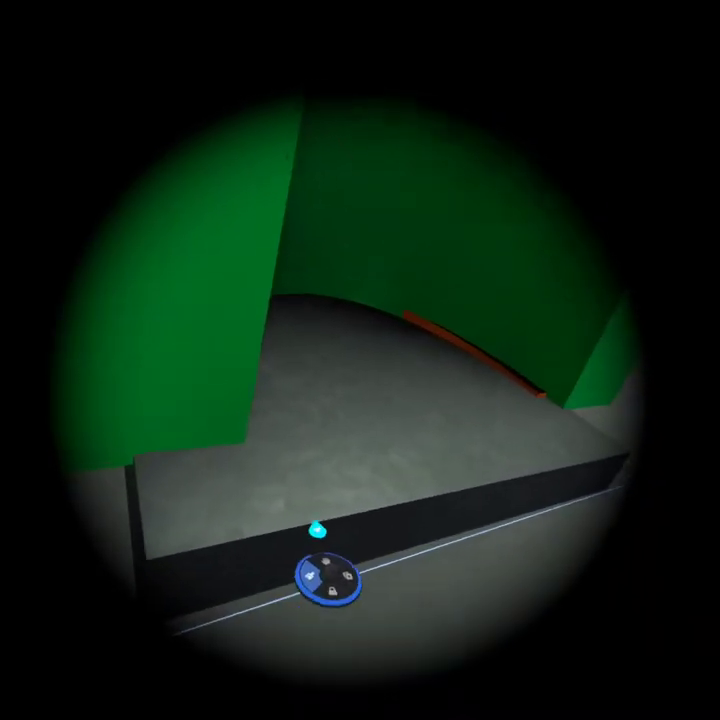
- Colour the grey block beside the elevator teal with the Paint brush
click(316, 528)
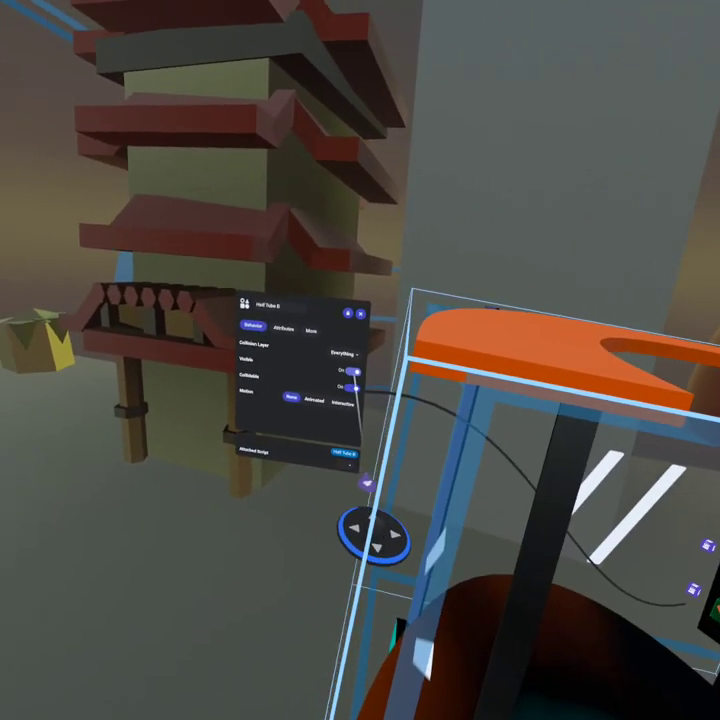
- Turn off the Visible property in Half Tube B's properties
click(353, 371)
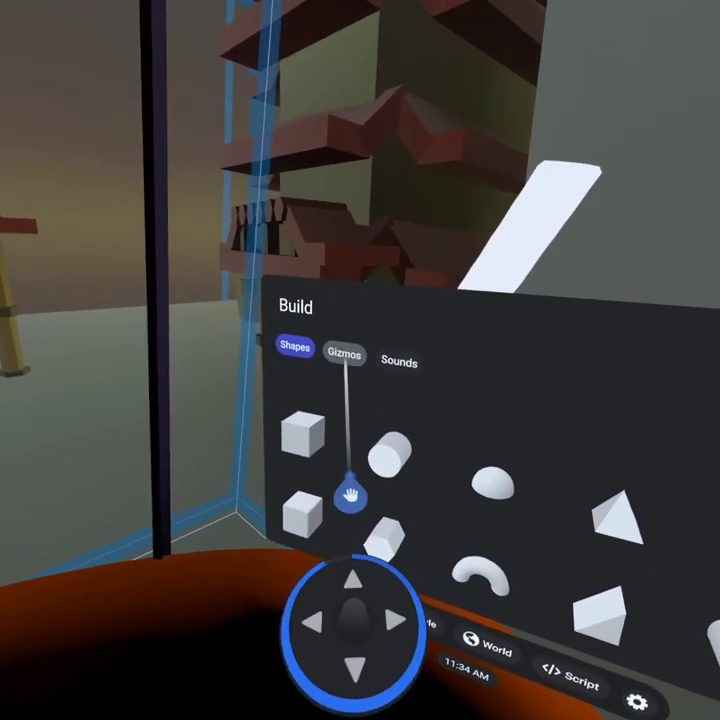
- Pull a Trigger gizmo out from the Gizmos tab, then delete it
click(328, 329)
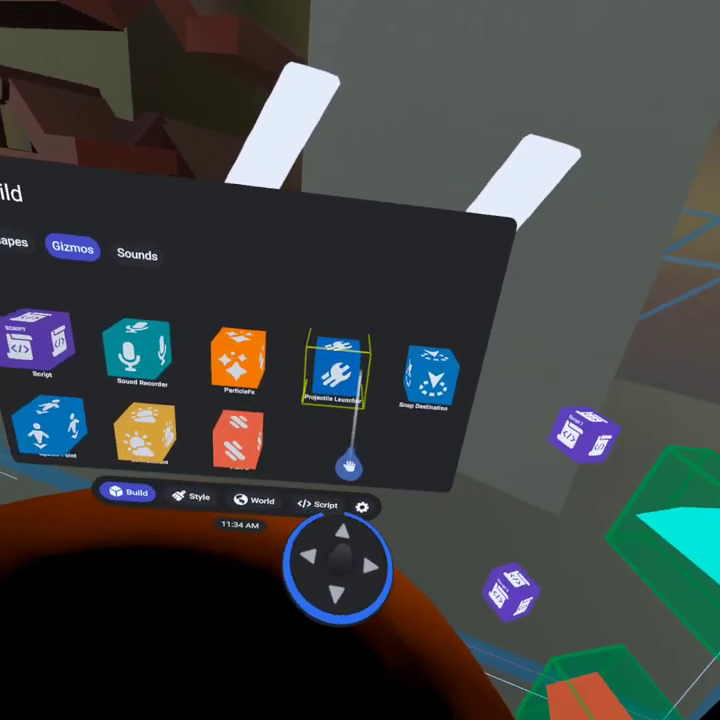
scroll(346, 466, up, 2)
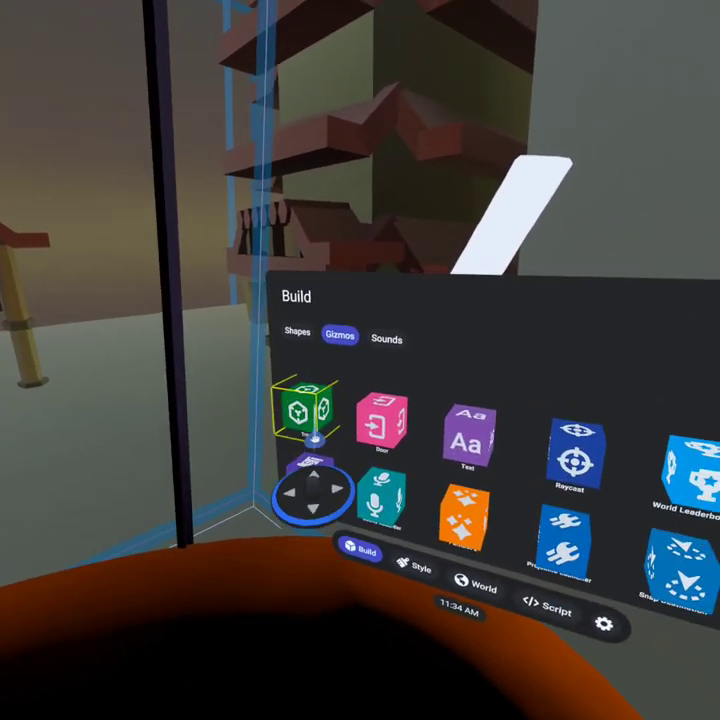
mouse_move(300, 410)
mouse_down()
mouse_move(245, 422)
mouse_move(238, 479)
mouse_up()
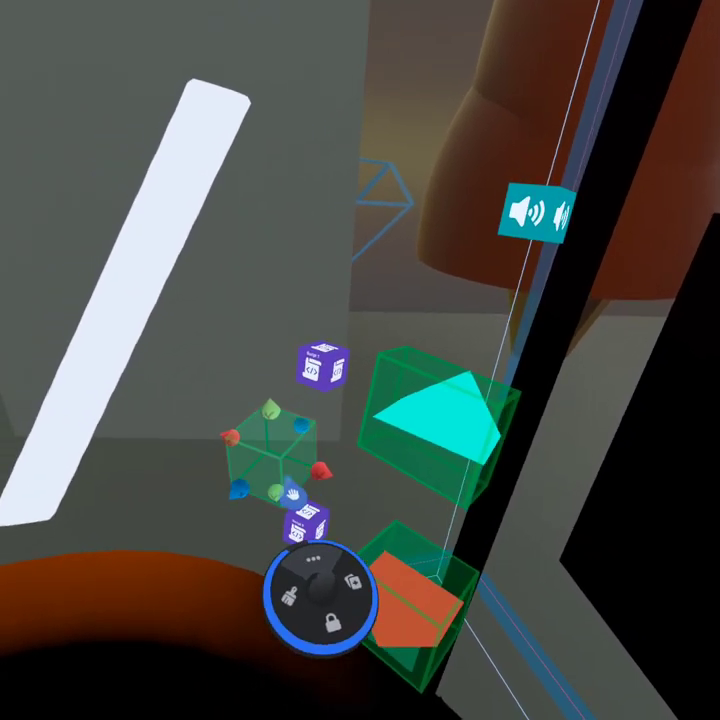
key(Delete)
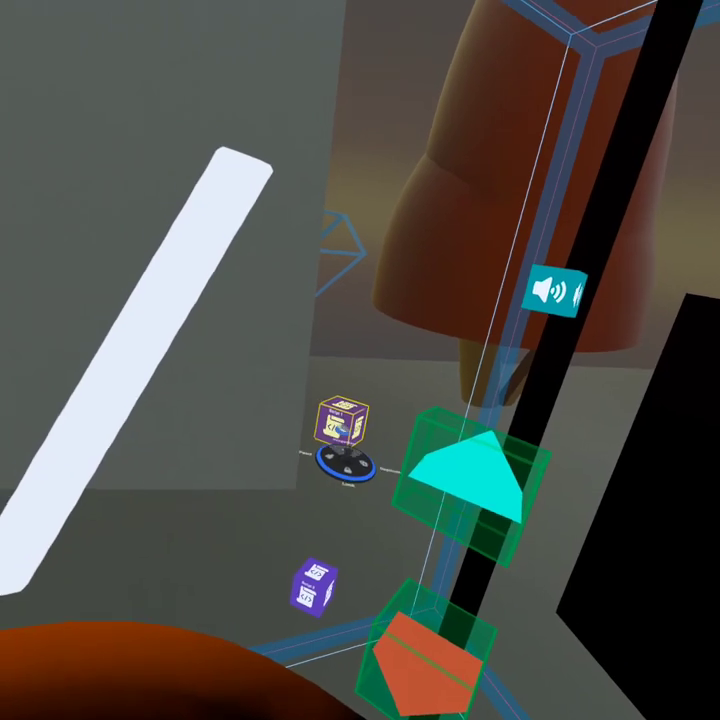
- Review the Script 1 cube's code, then move the black controller box in front of the pole
click(333, 410)
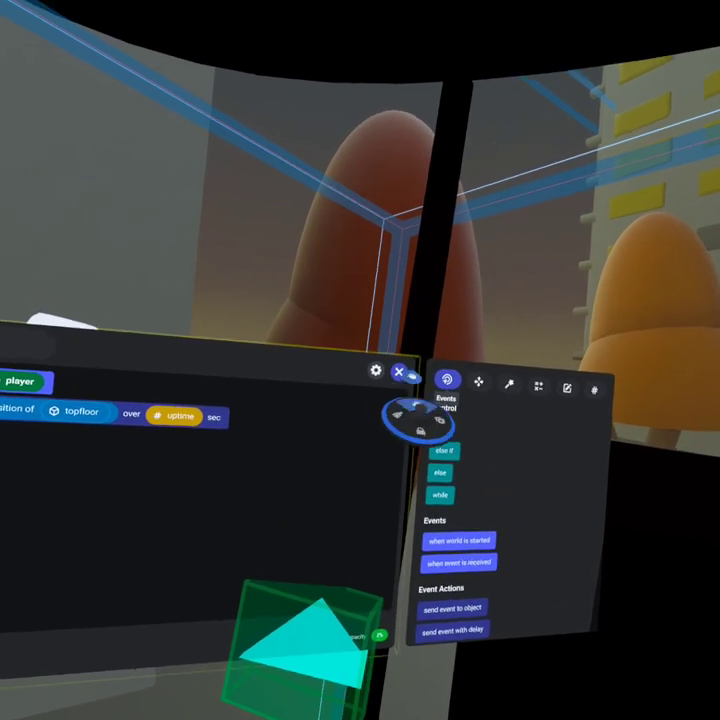
click(401, 363)
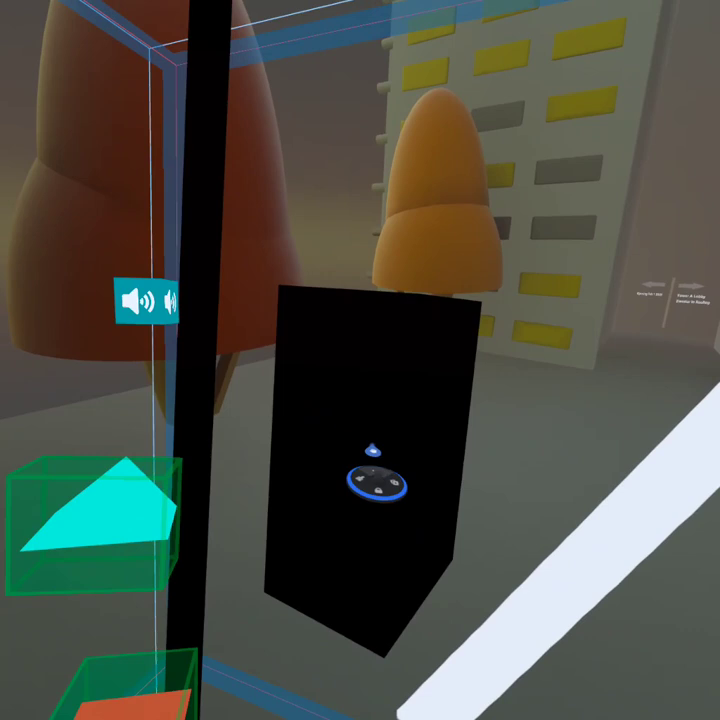
mouse_move(373, 447)
mouse_down()
mouse_move(374, 547)
mouse_move(379, 460)
mouse_up()
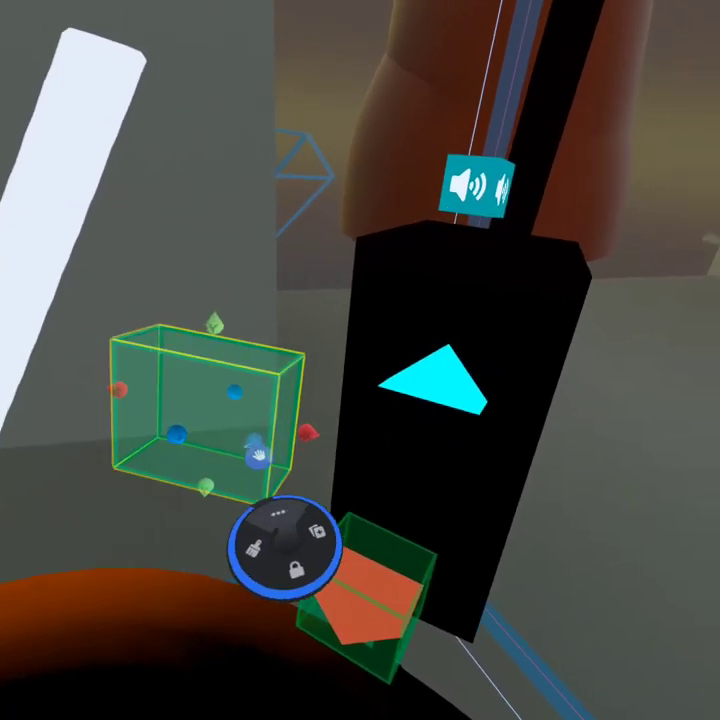
- Drag the green Trigger gizmo onto the cyan prism button
drag(281, 546, 535, 465)
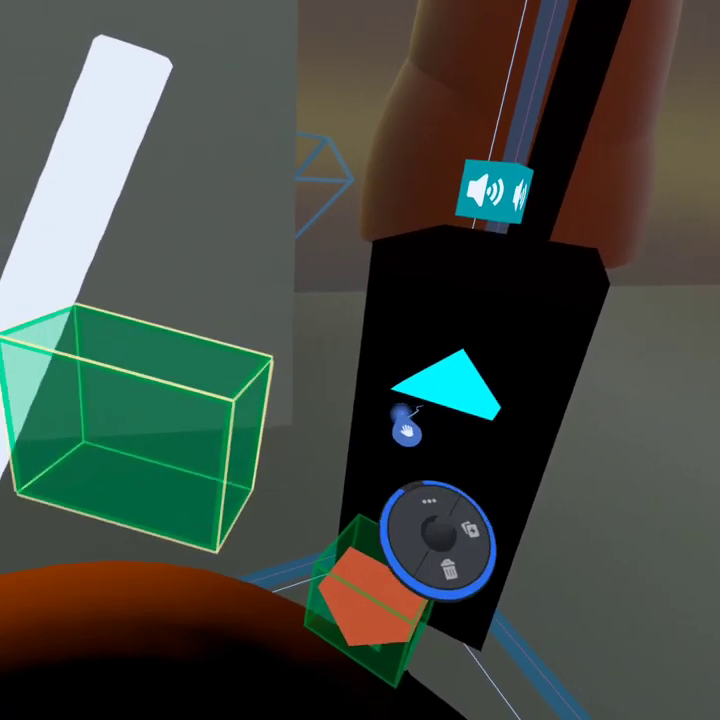